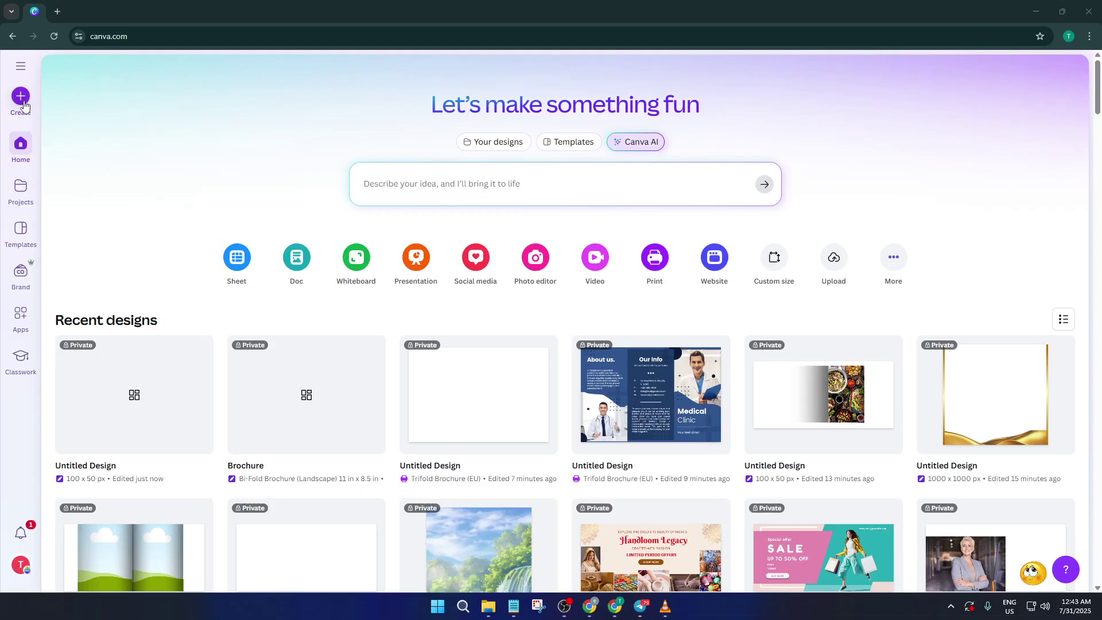
Step: Start a new blank design from Canva's Create button
{"action": "left_click", "coordinate": [22, 96]}
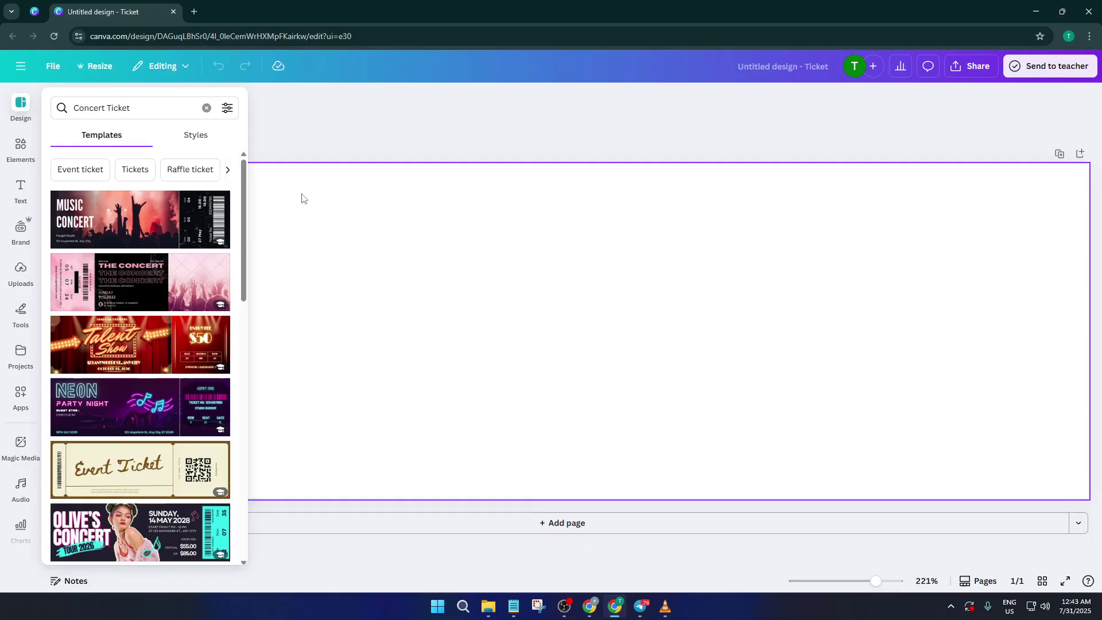
{"action": "mouse_move", "coordinate": [139, 345]}
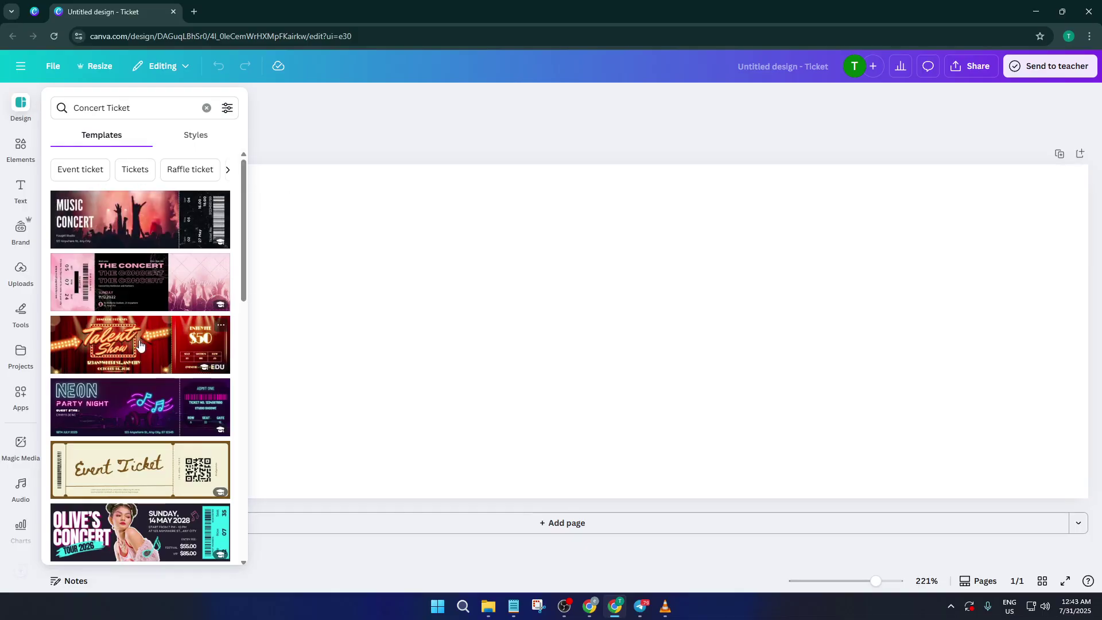
{"action": "scroll", "coordinate": [139, 344], "scroll_direction": "down", "scroll_amount": 2}
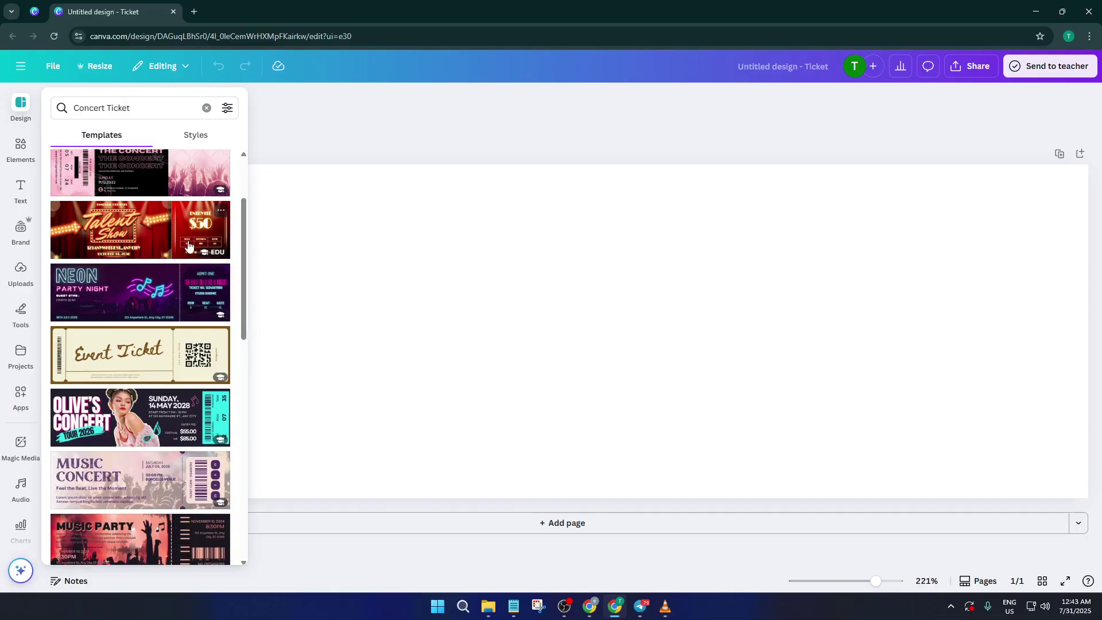
Step: Apply the red-gold Talent Show template and edit its $50 entry fee to $150
{"action": "left_click", "coordinate": [156, 245]}
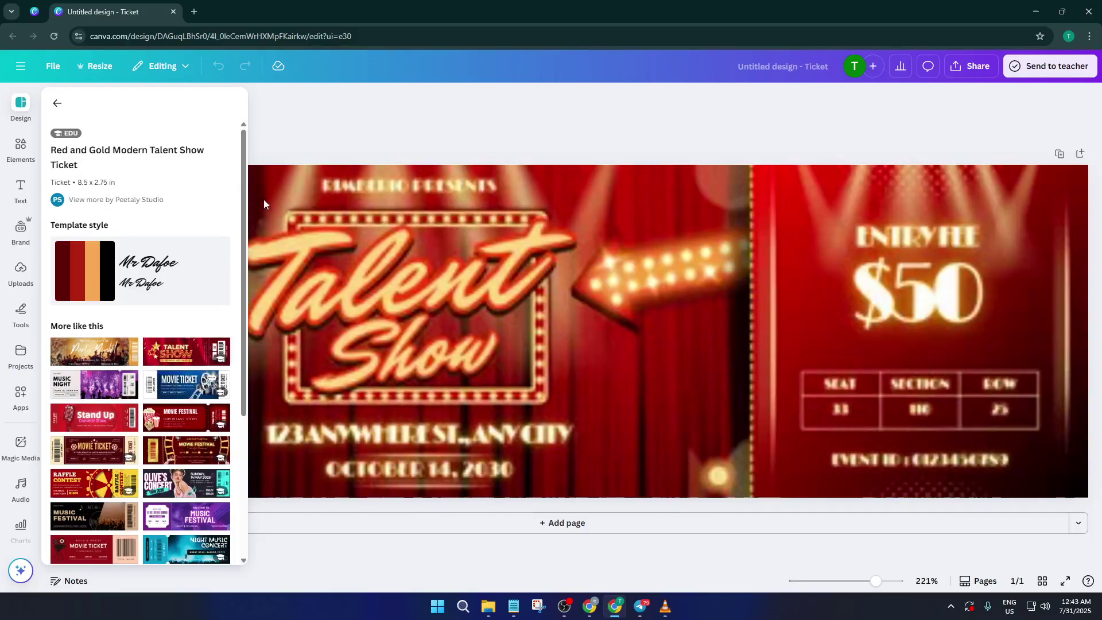
{"action": "left_click", "coordinate": [273, 136]}
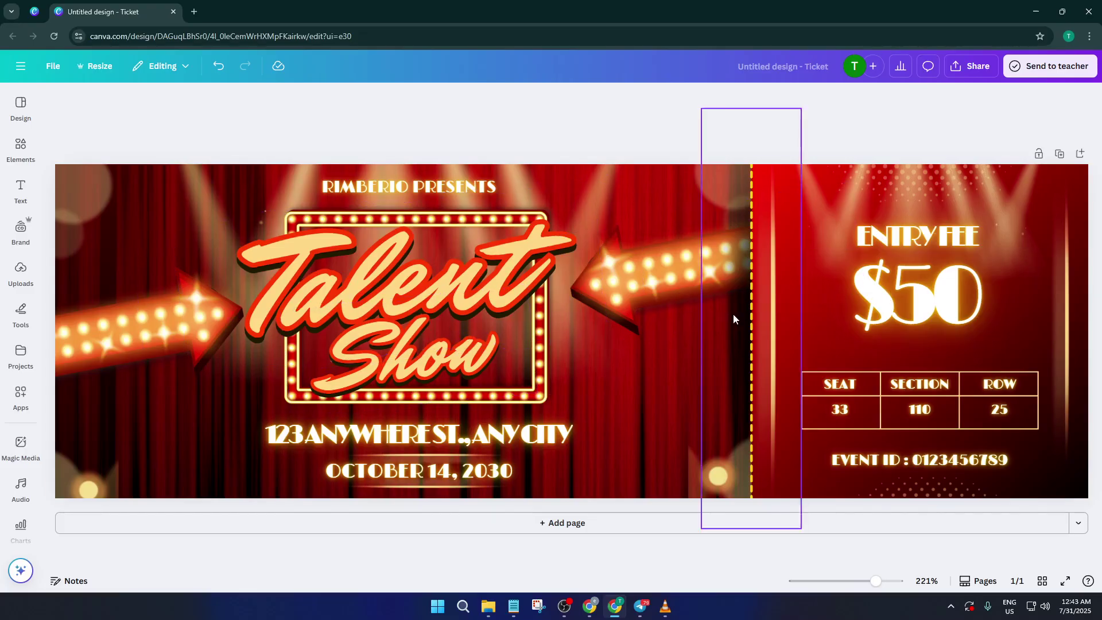
{"action": "left_click", "coordinate": [908, 313]}
{"action": "left_click", "coordinate": [908, 313]}
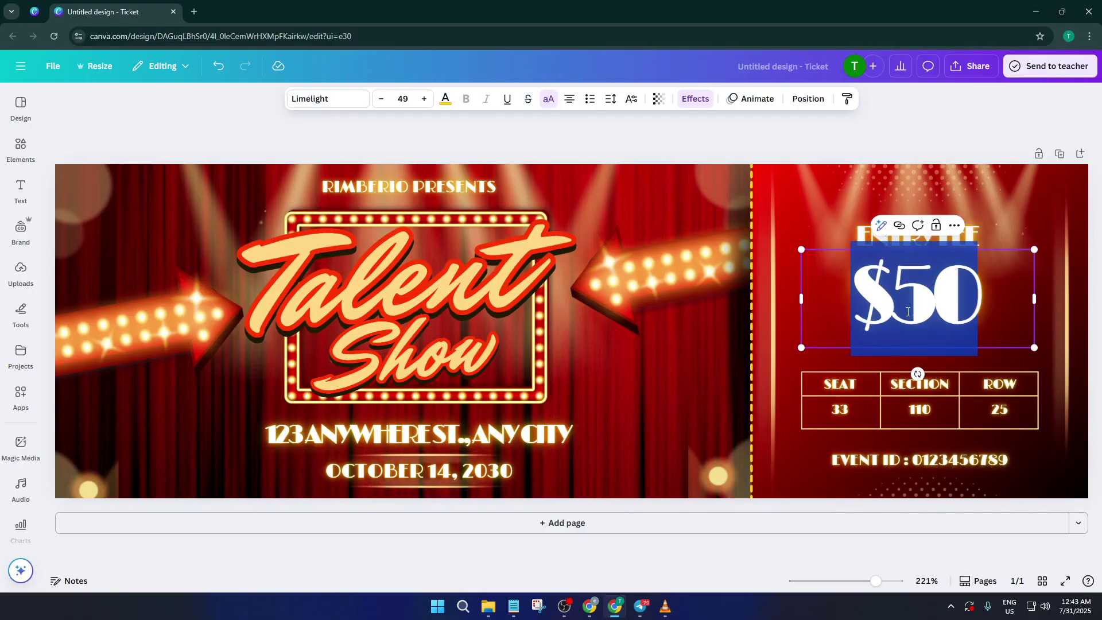
{"action": "left_click", "coordinate": [908, 313]}
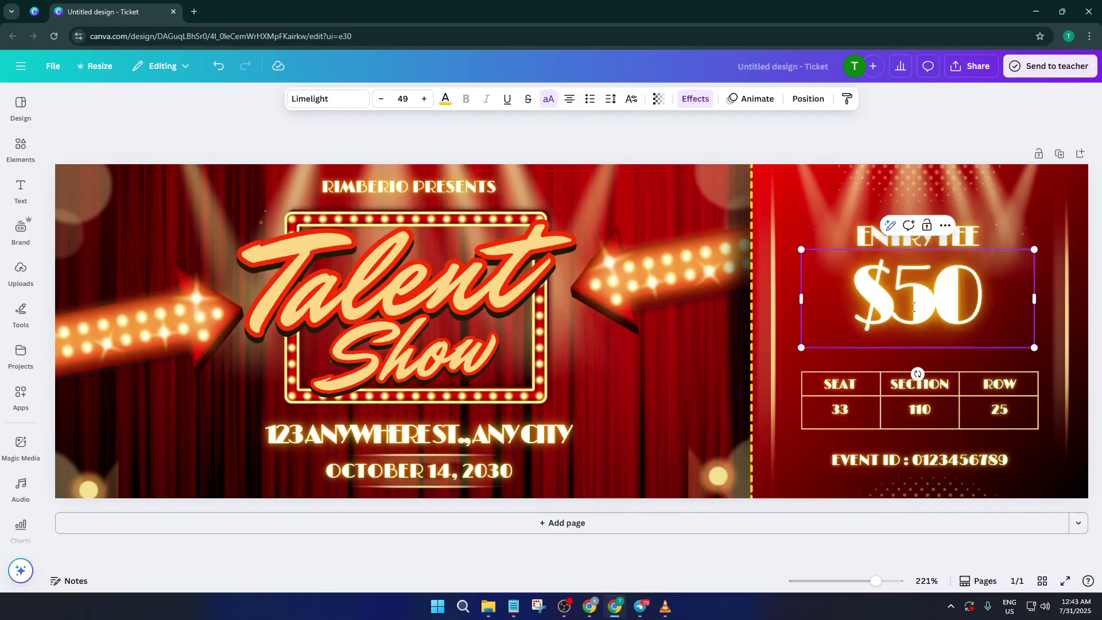
{"action": "type", "text": "1"}
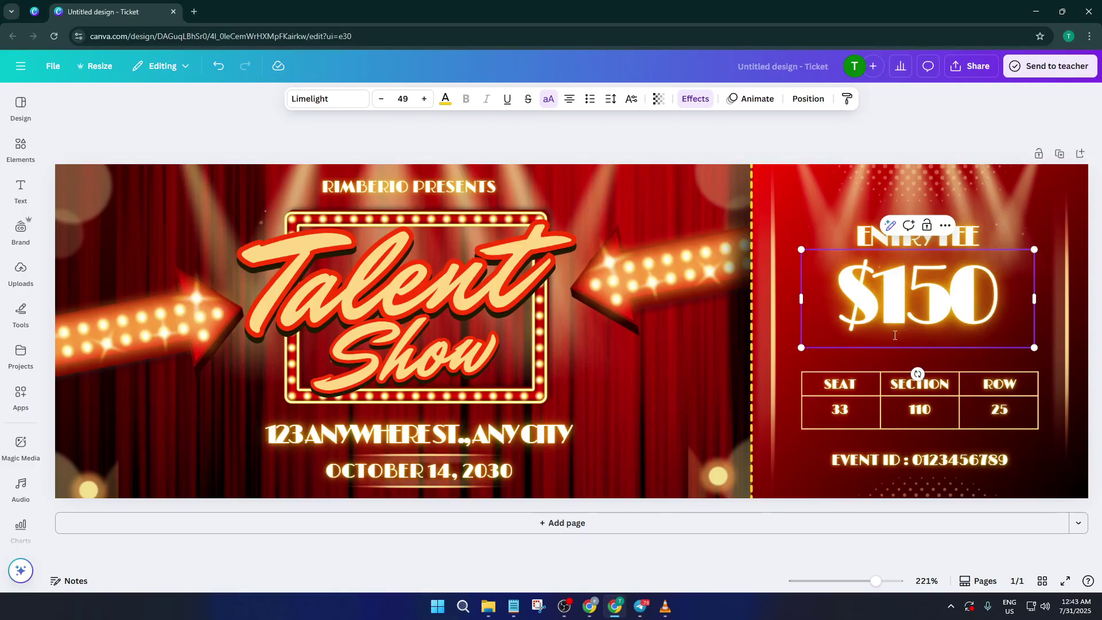
{"action": "left_click", "coordinate": [1002, 228]}
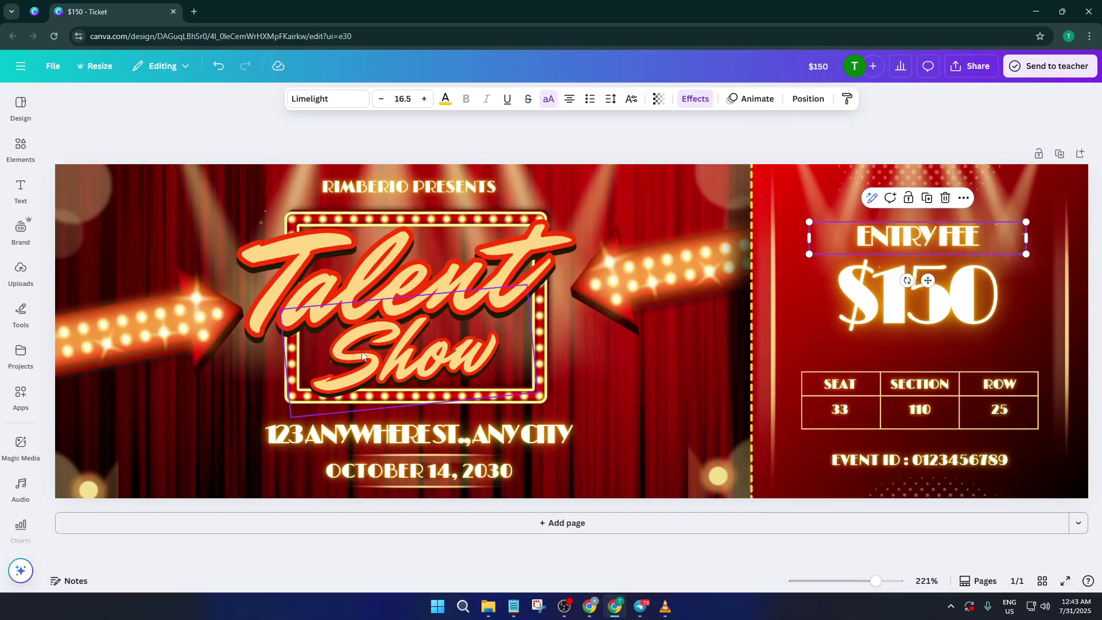
Step: Try replacing 'Talent' in the headline with DEMO, then undo that change
{"action": "left_click", "coordinate": [356, 268]}
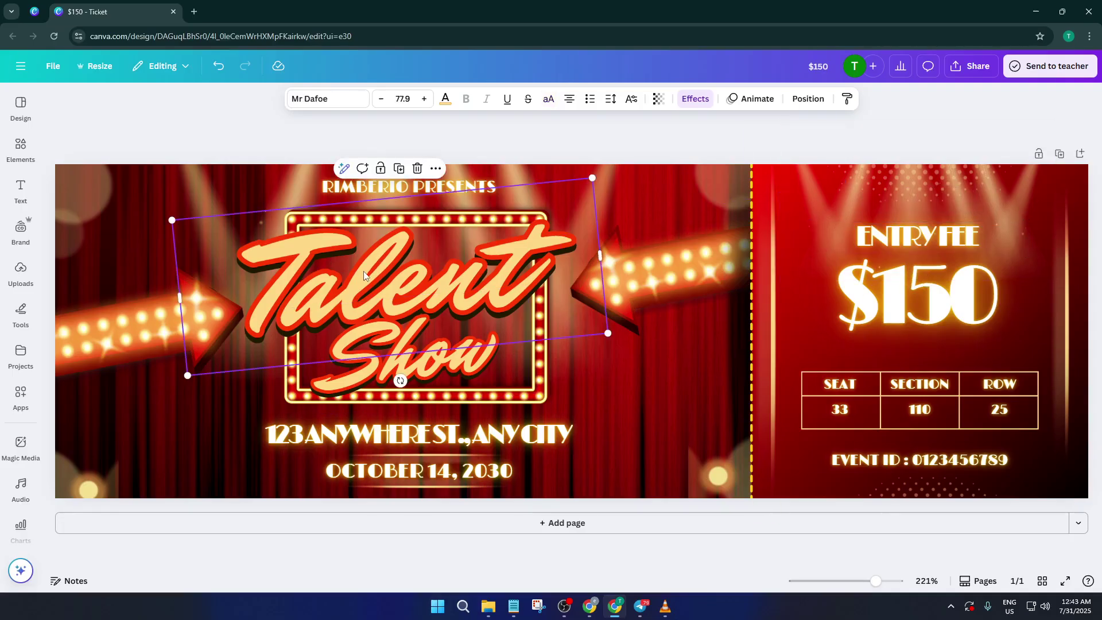
{"action": "double_click", "coordinate": [420, 280]}
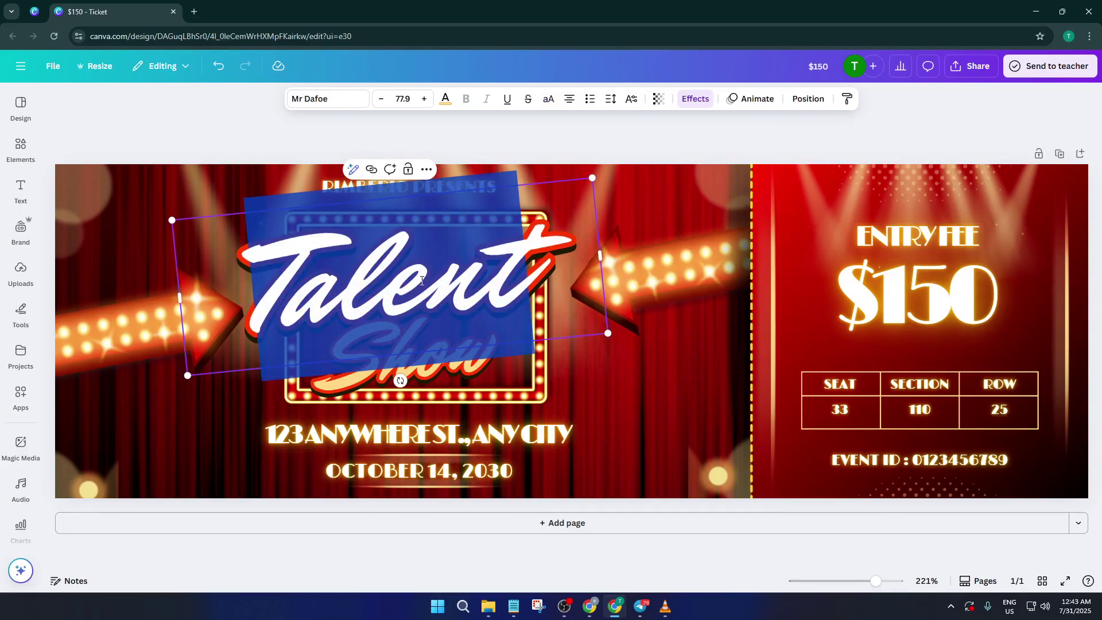
{"action": "left_click", "coordinate": [421, 280]}
{"action": "double_click", "coordinate": [435, 280]}
{"action": "type", "text": "DEMO"}
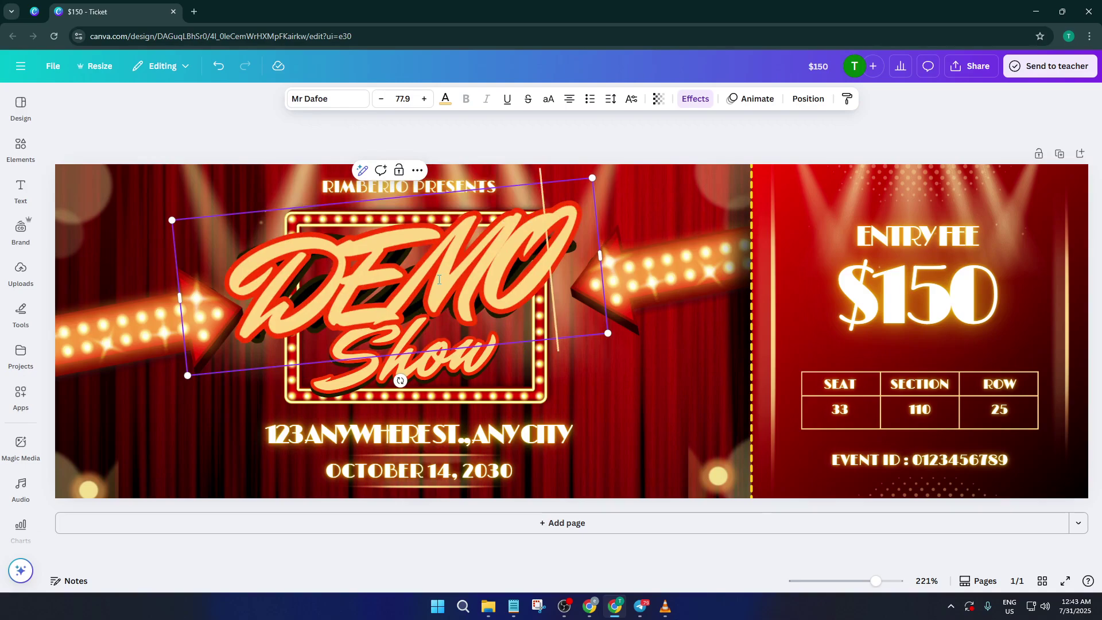
{"action": "key", "text": "ctrl+z"}
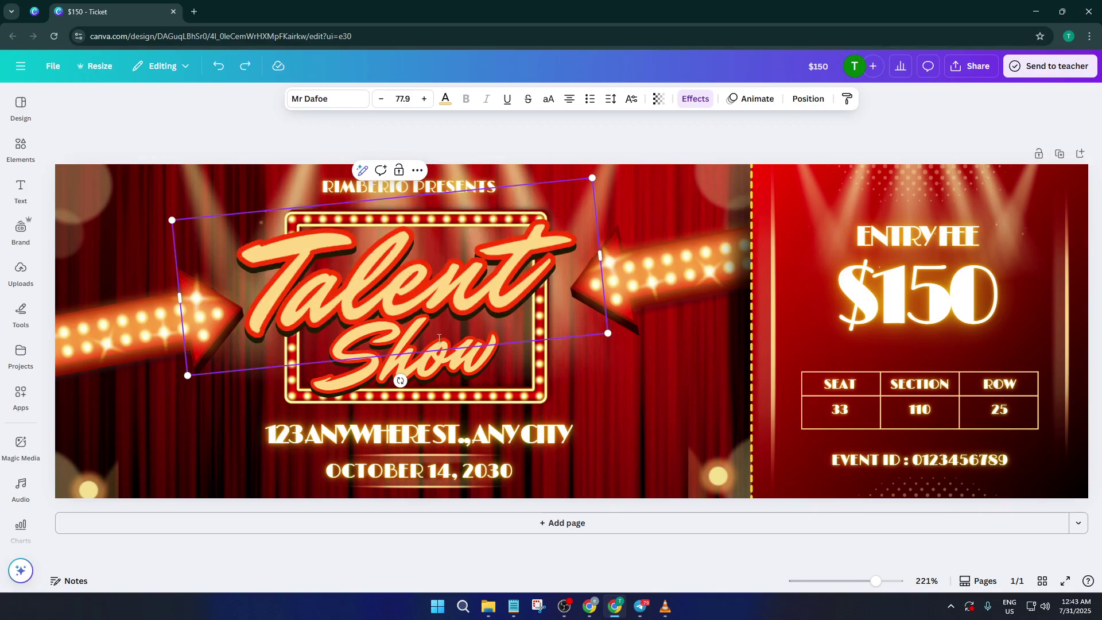
Step: Clear the RIMBERIO PRESENTS line so it can read DEMO TUTORIAL
{"action": "left_click", "coordinate": [568, 393]}
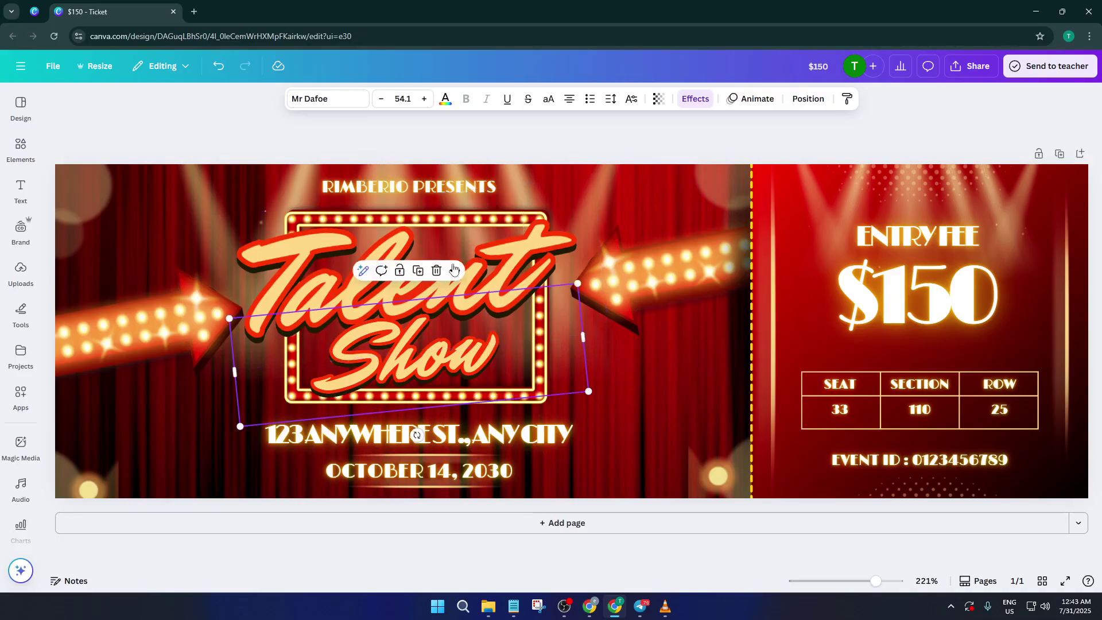
{"action": "left_click", "coordinate": [430, 185]}
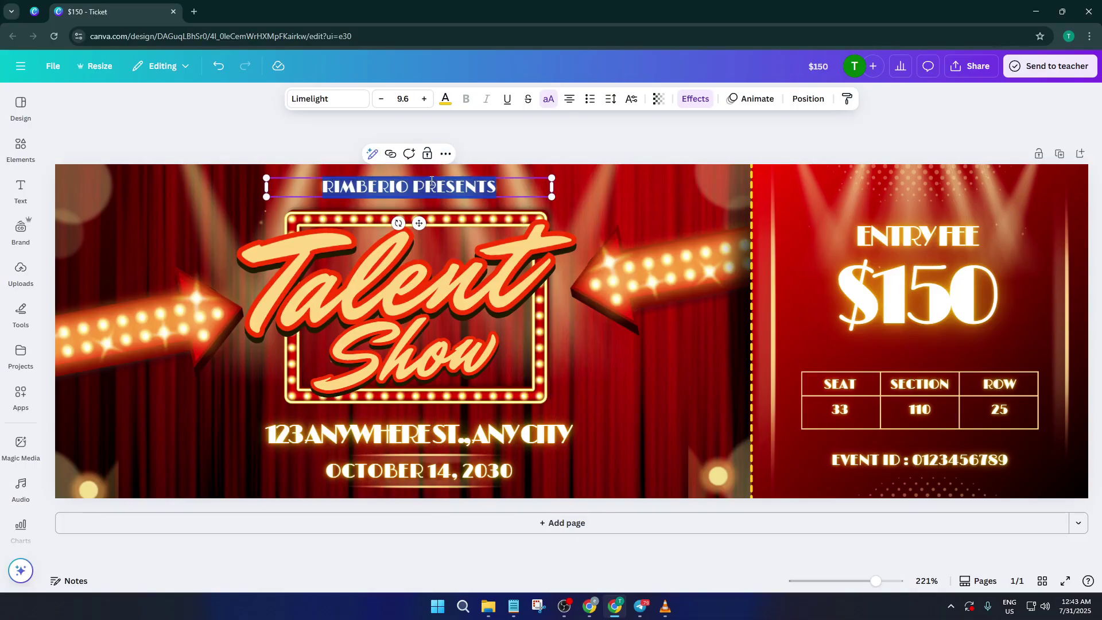
{"action": "key", "text": "BackSpace"}
{"action": "type", "text": "DEMO"}
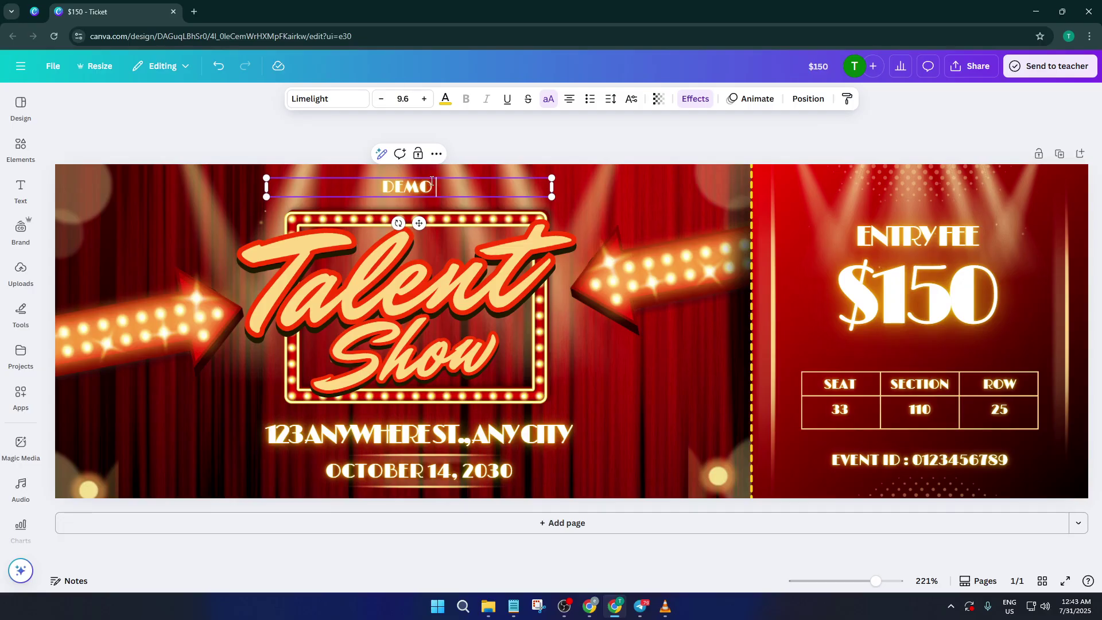
{"action": "type", "text": " TUTOR"}
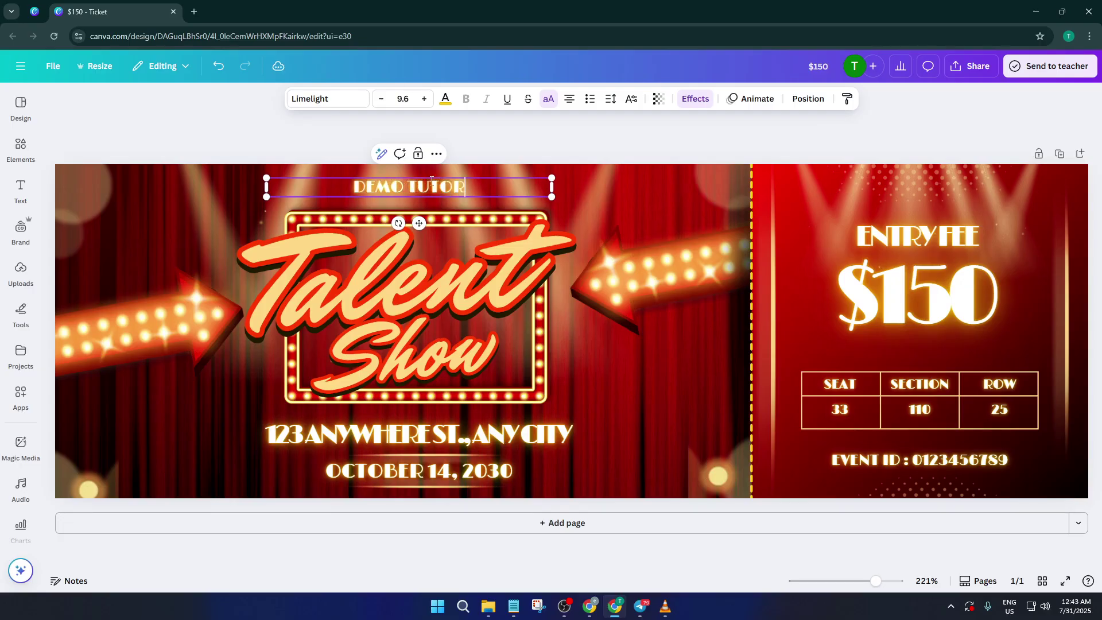
{"action": "type", "text": "IAL"}
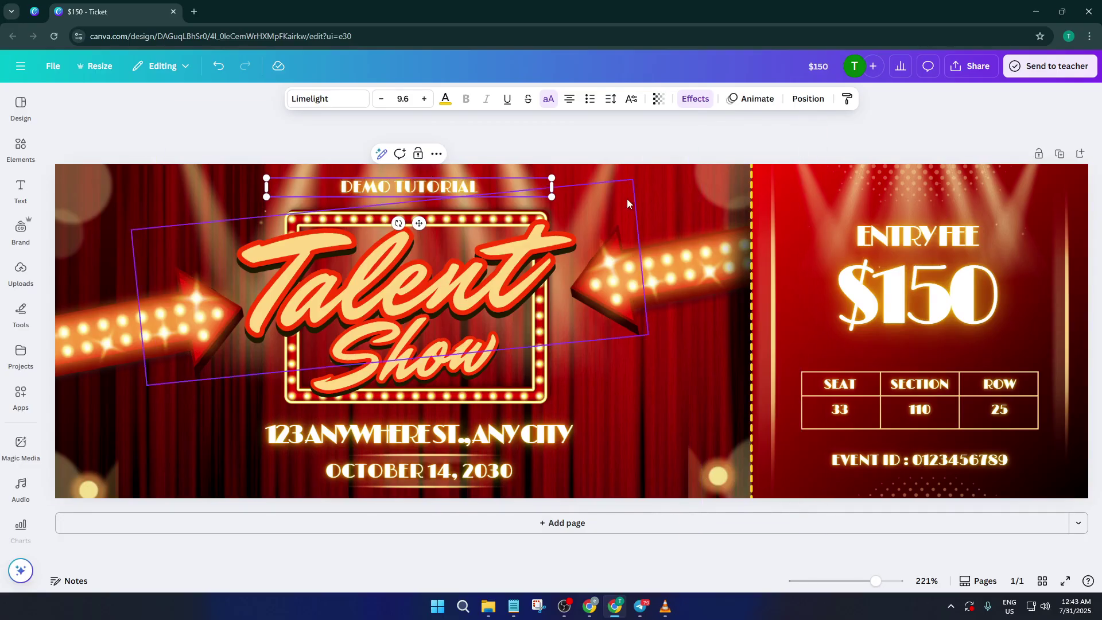
Step: Download the ticket as a PDF Print file and open $150.pdf from its folder
{"action": "left_click", "coordinate": [692, 147]}
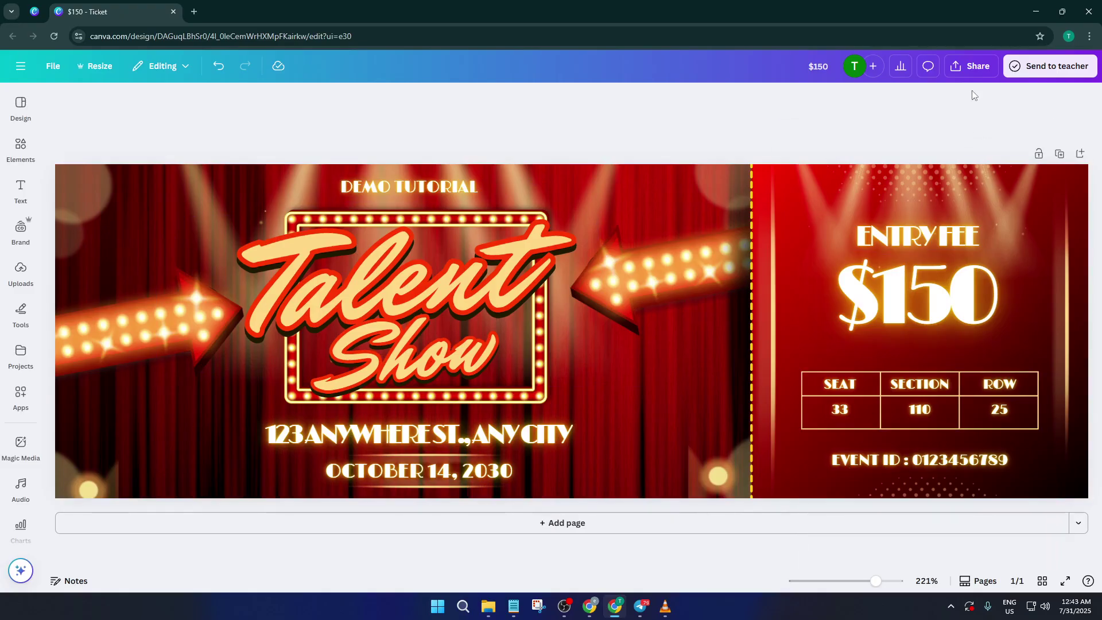
{"action": "left_click", "coordinate": [973, 69]}
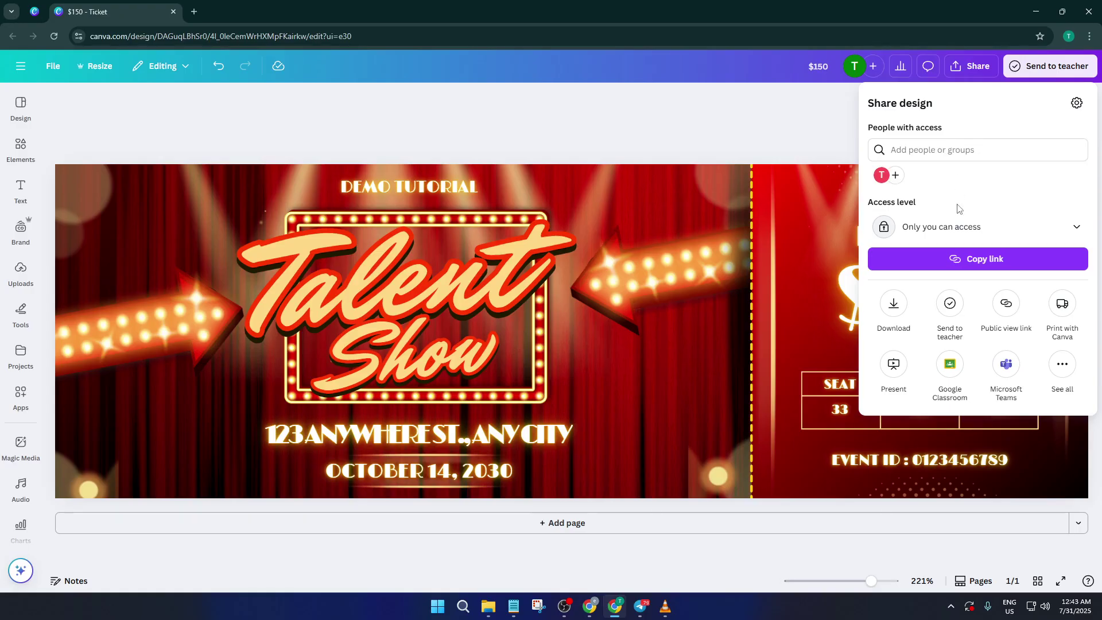
{"action": "left_click", "coordinate": [895, 306]}
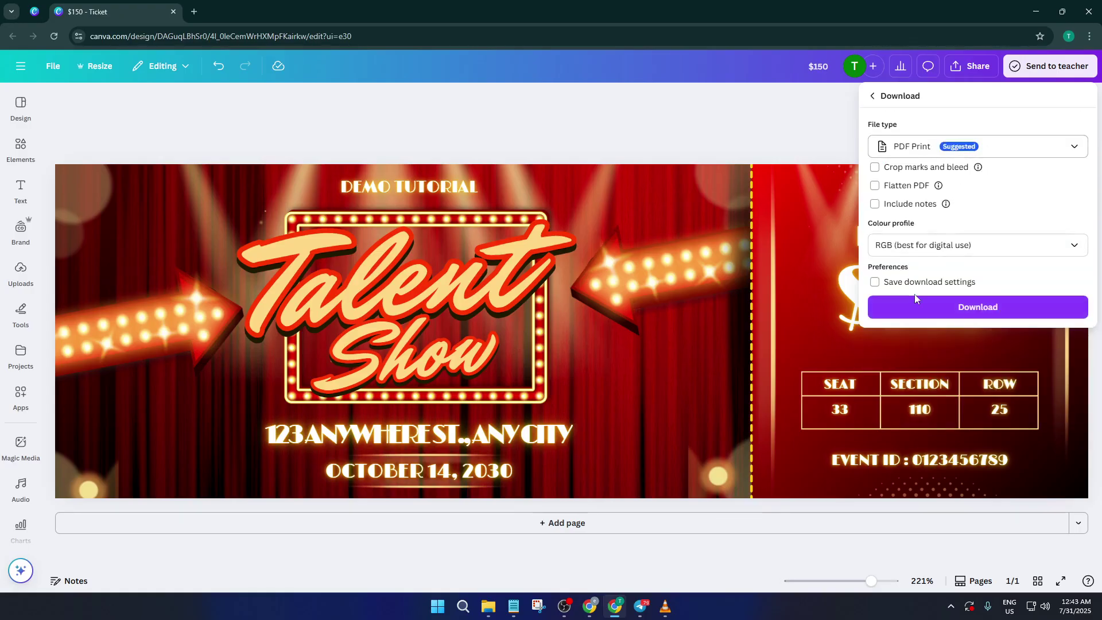
{"action": "left_click", "coordinate": [959, 310]}
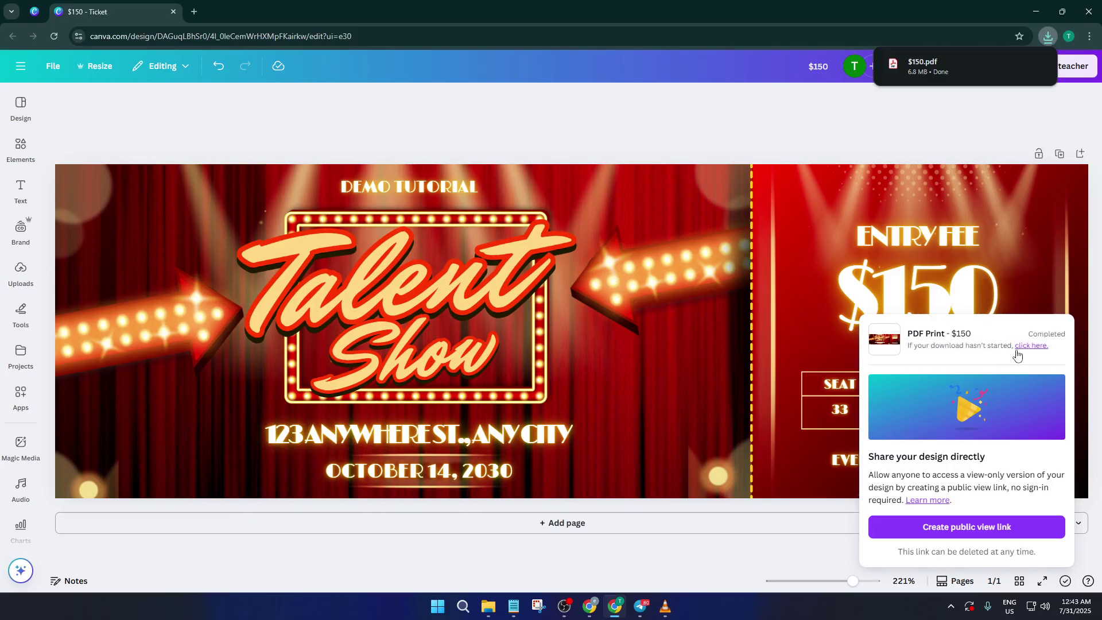
{"action": "mouse_move", "coordinate": [964, 67]}
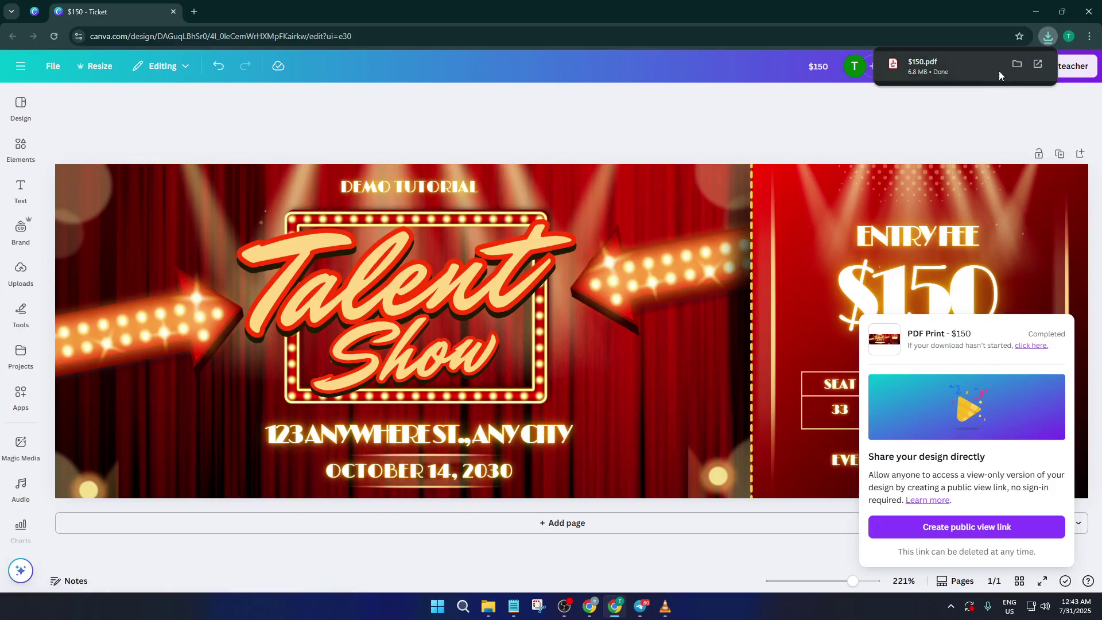
{"action": "left_click", "coordinate": [1015, 65]}
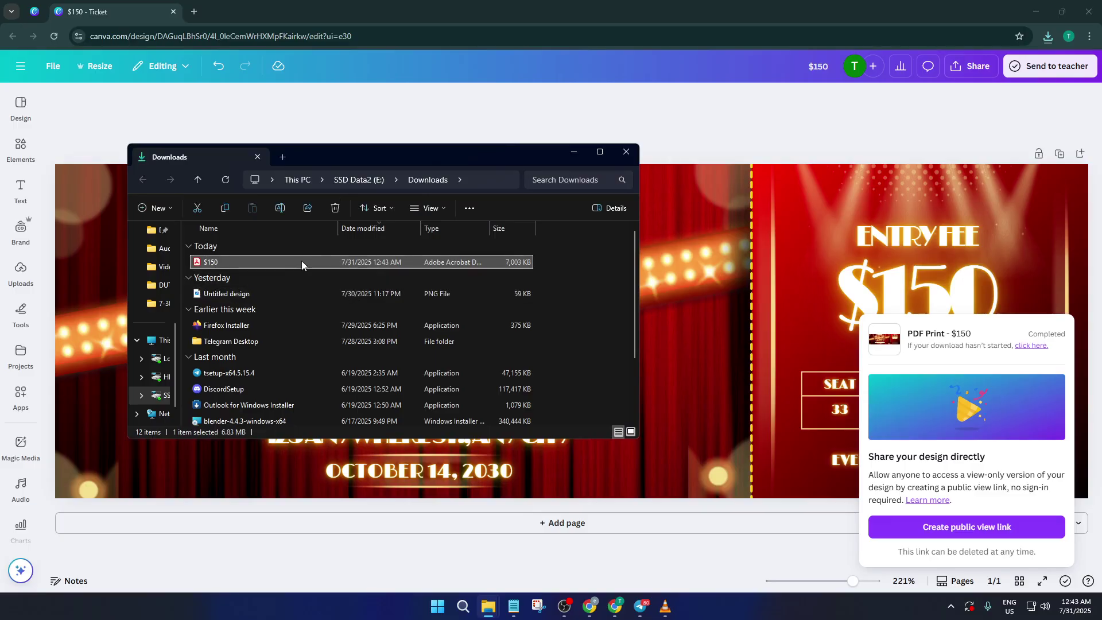
{"action": "double_click", "coordinate": [302, 261]}
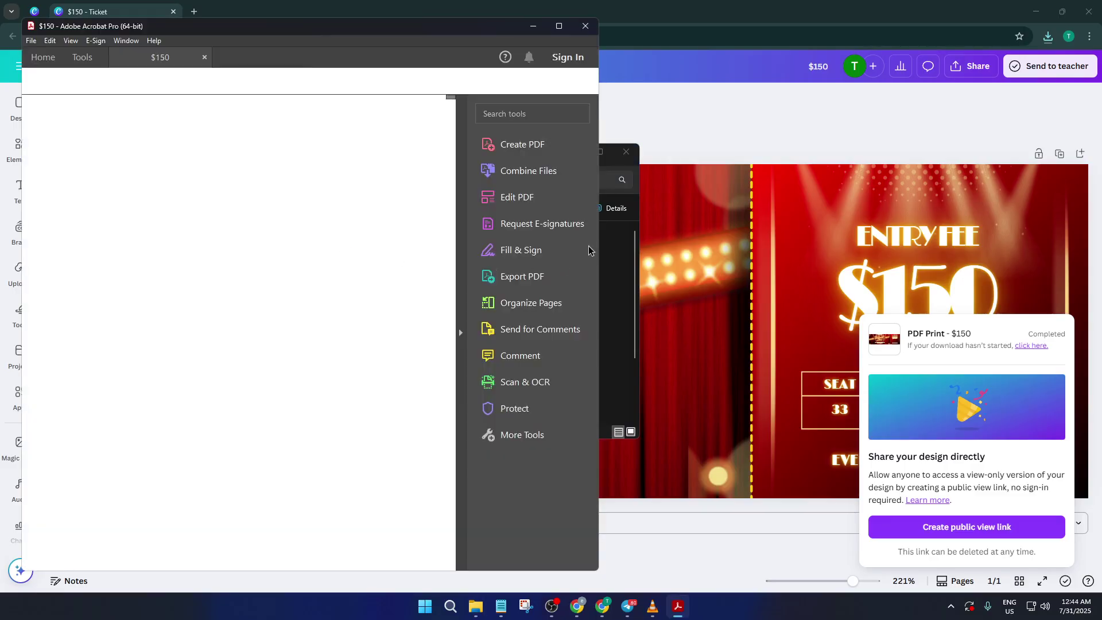
Step: Shift the Acrobat window right and bring up Print from the File menu
{"action": "left_click_drag", "start_coordinate": [383, 29], "coordinate": [441, 30]}
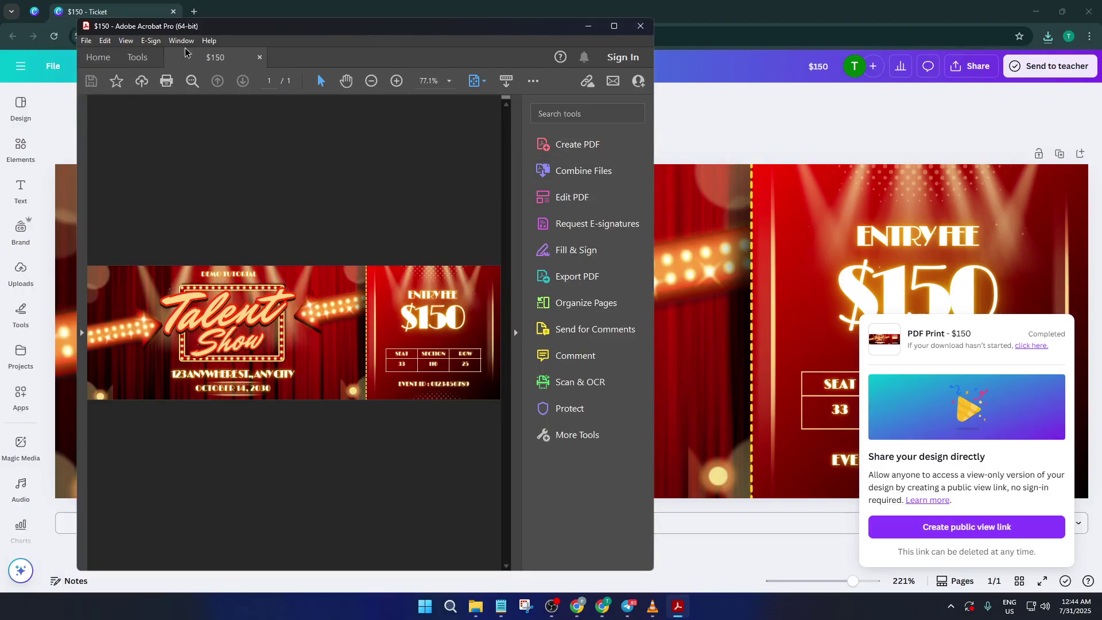
{"action": "left_click", "coordinate": [87, 41]}
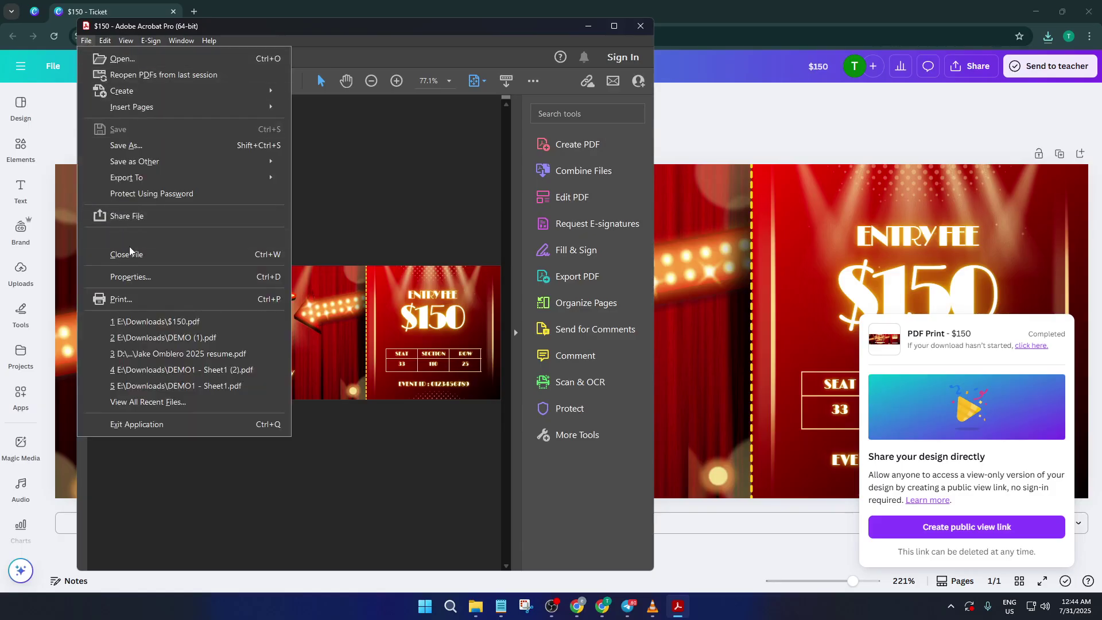
{"action": "left_click", "coordinate": [147, 298]}
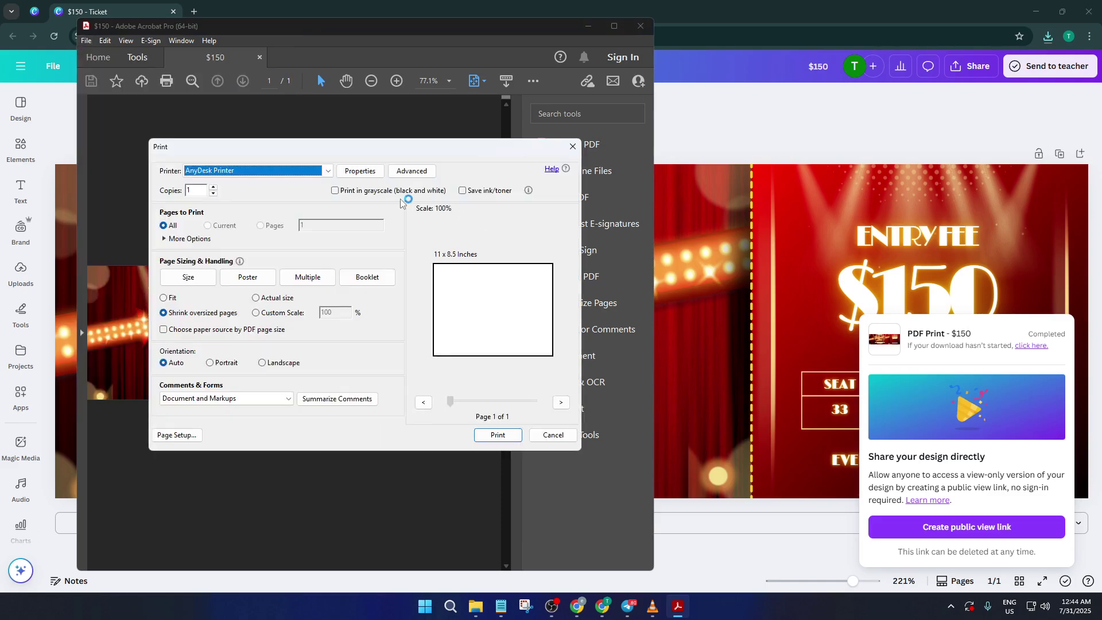